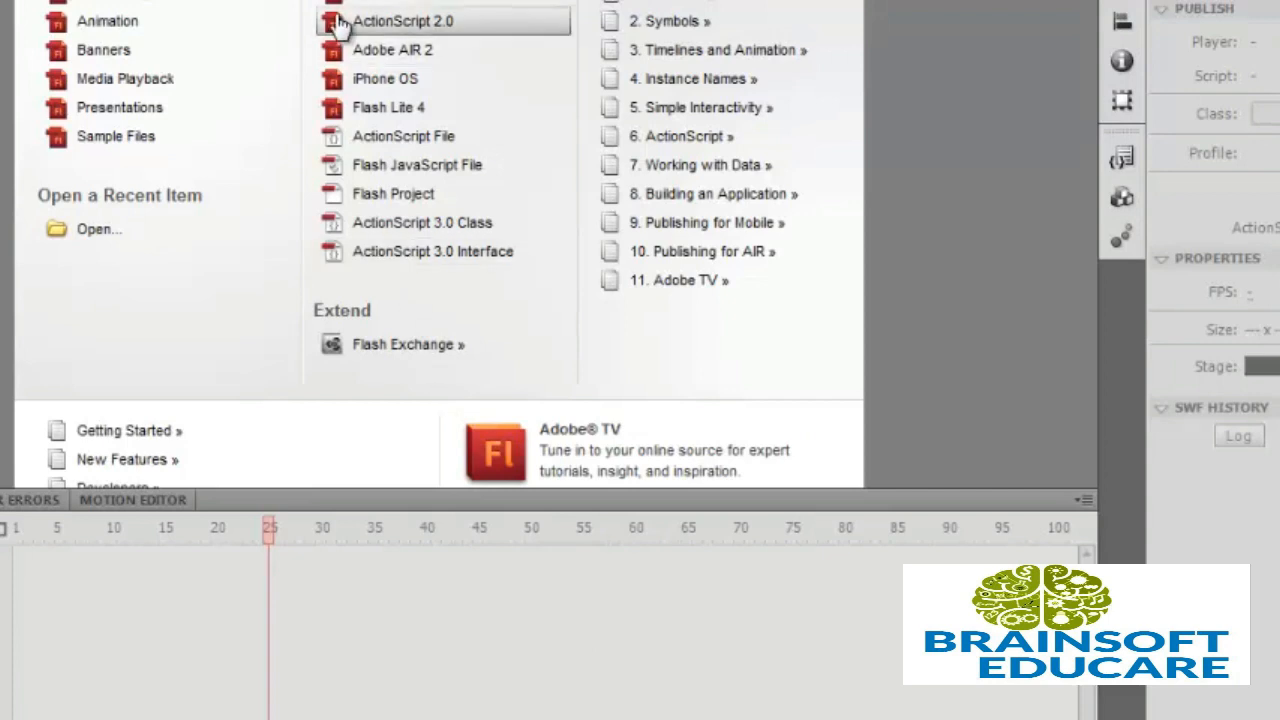
Create an ActionScript 2.0 document and draw a green-filled circle with the Oval Tool near the stage's upper-left corner
click(392, 24)
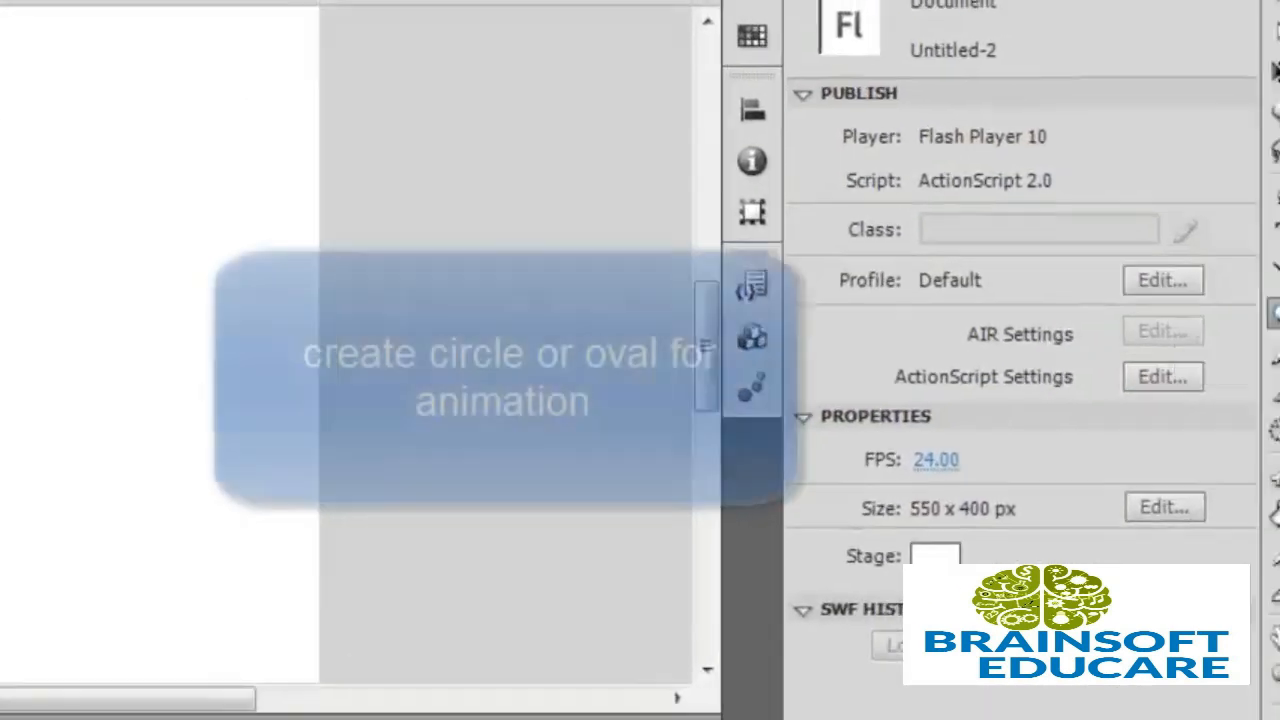
click(1247, 336)
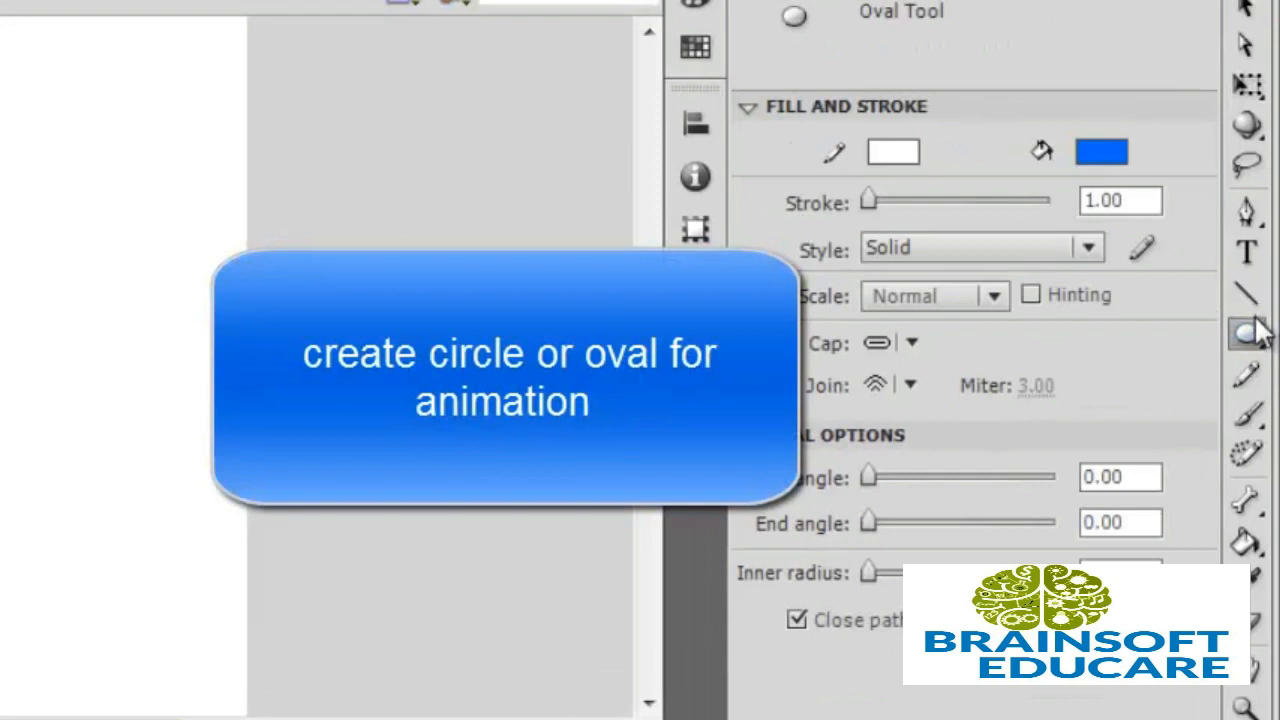
click(1248, 342)
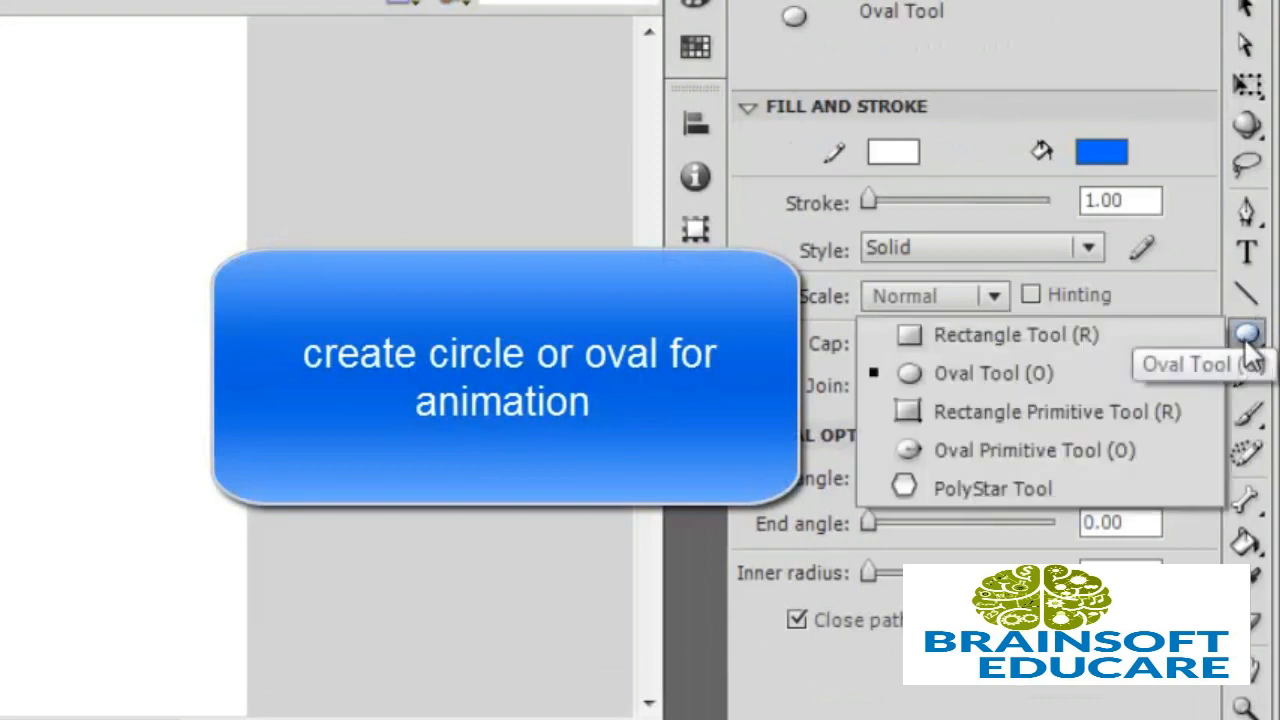
click(1050, 374)
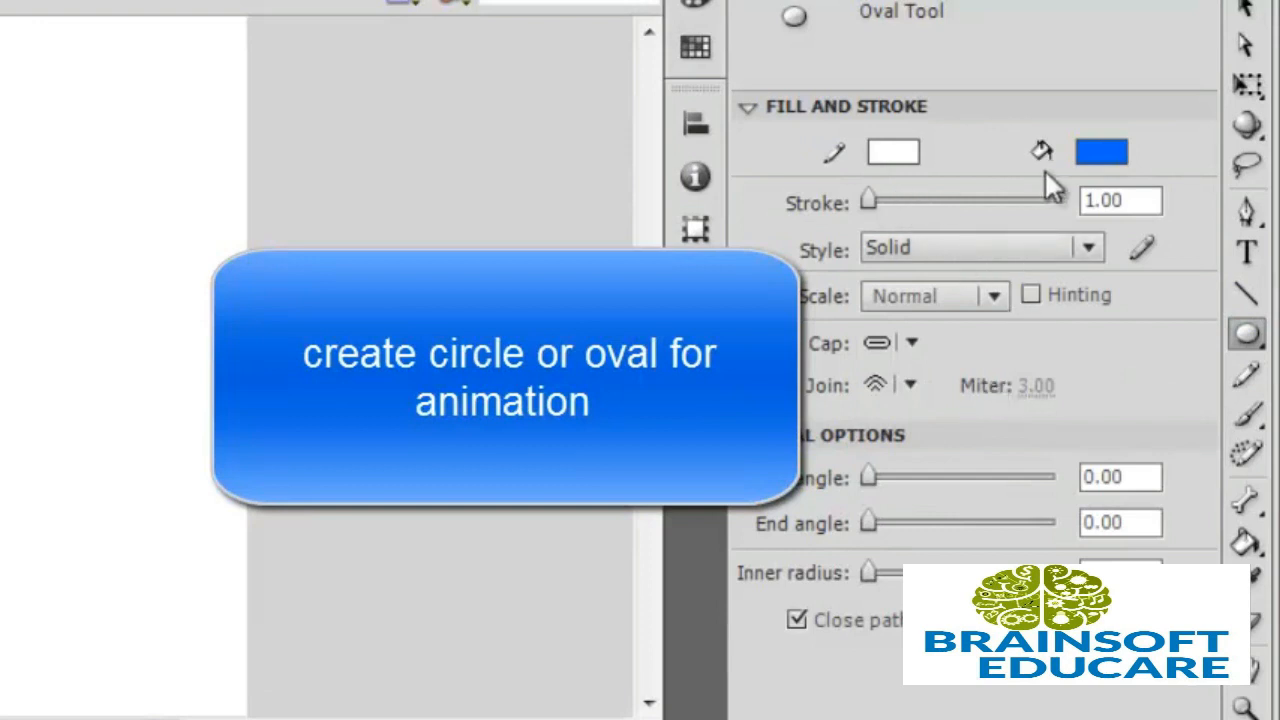
click(1110, 155)
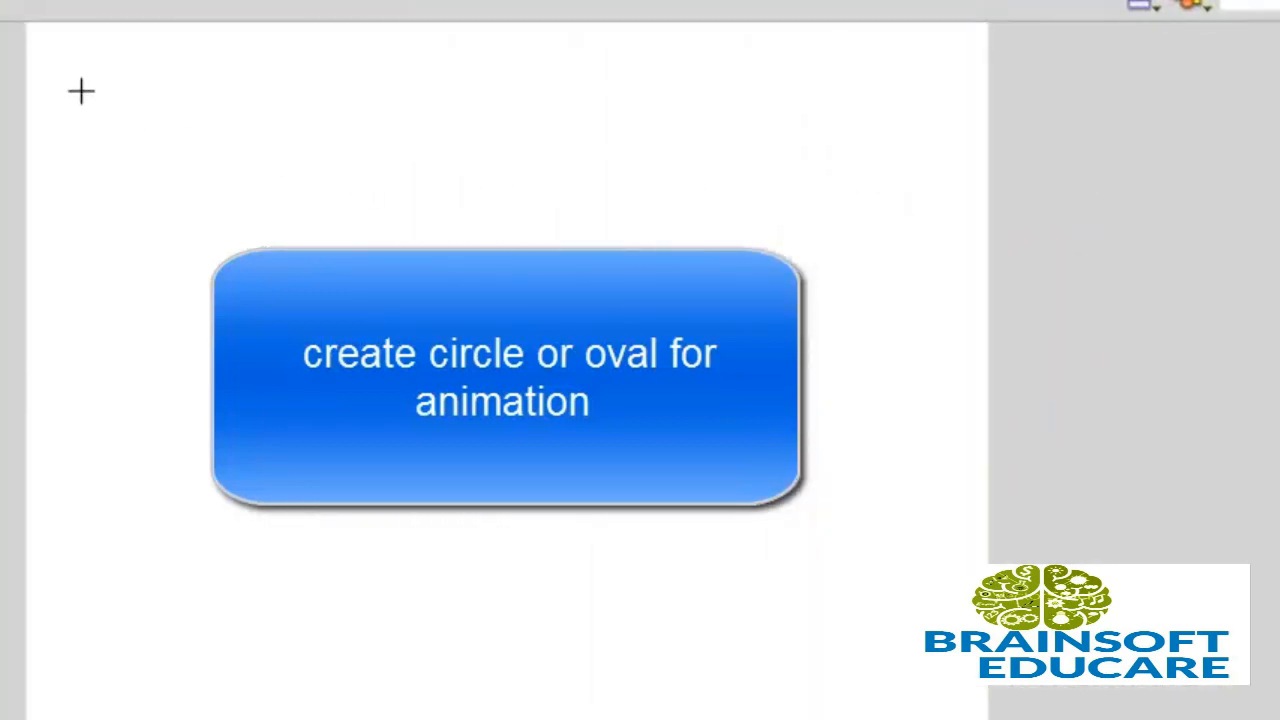
drag(81, 91, 249, 166)
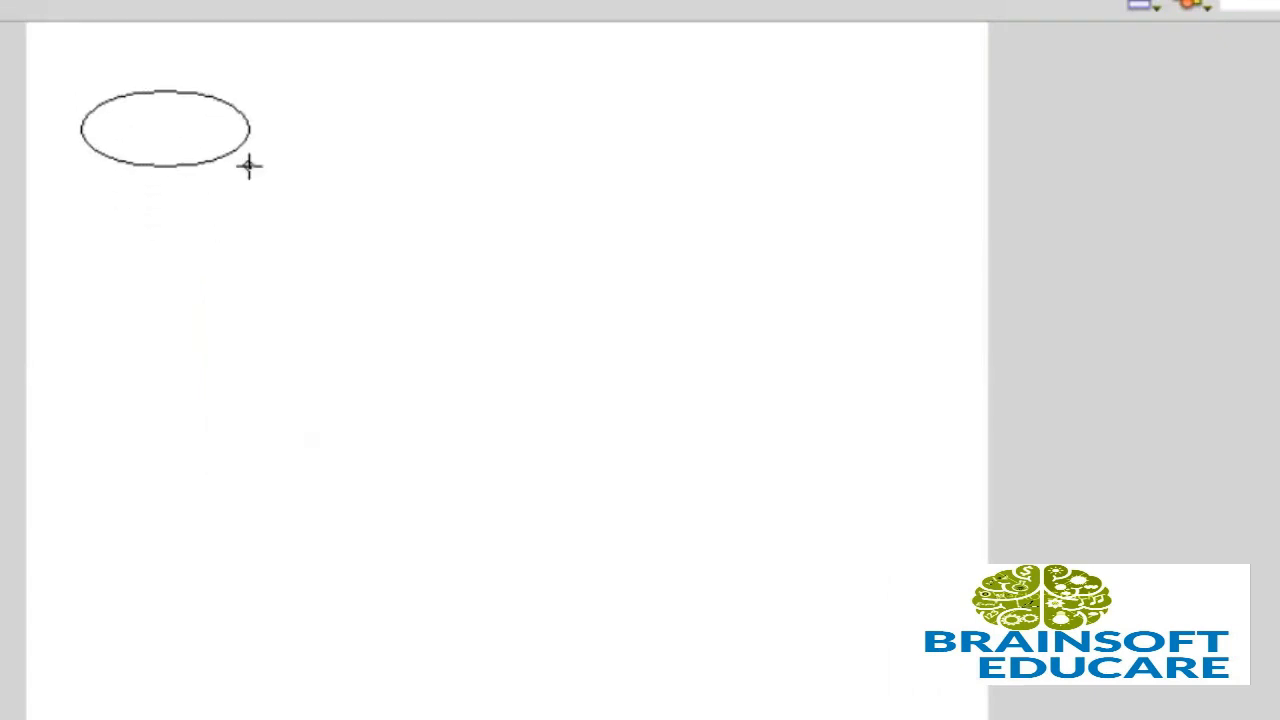
key(shift)
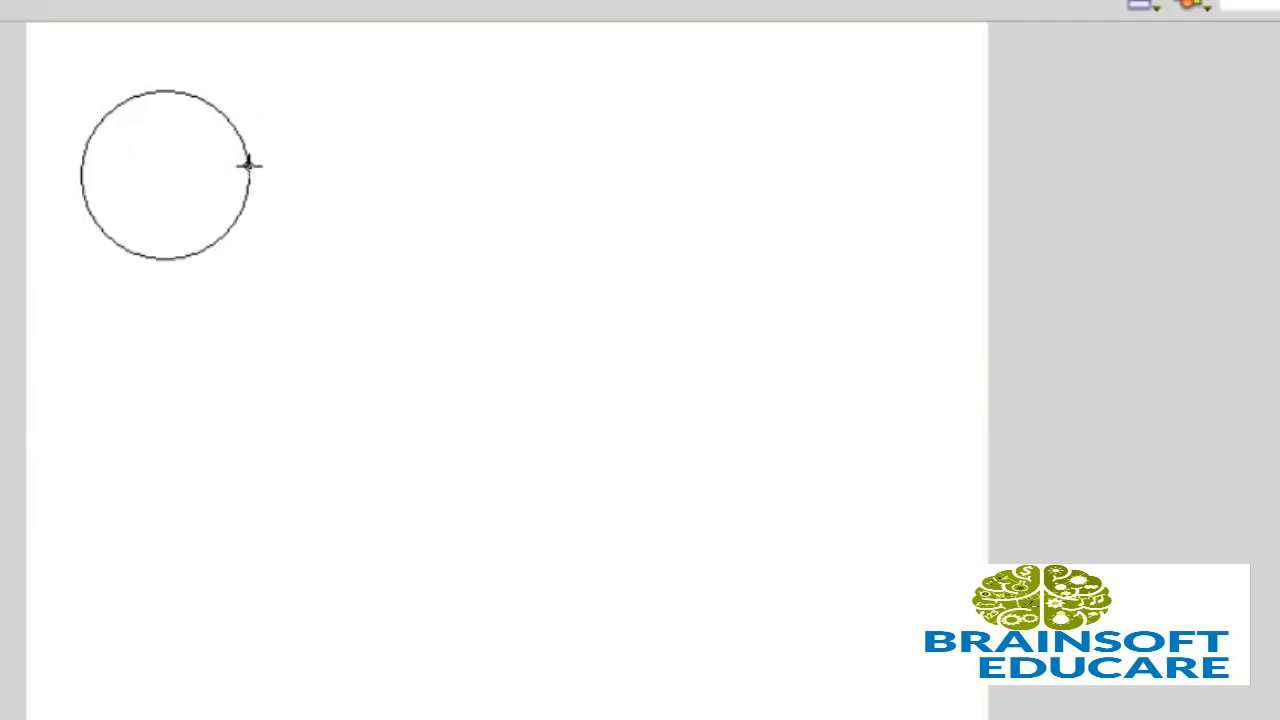
mouse_move(249, 165)
mouse_down()
mouse_move(258, 176)
mouse_move(231, 163)
mouse_up()
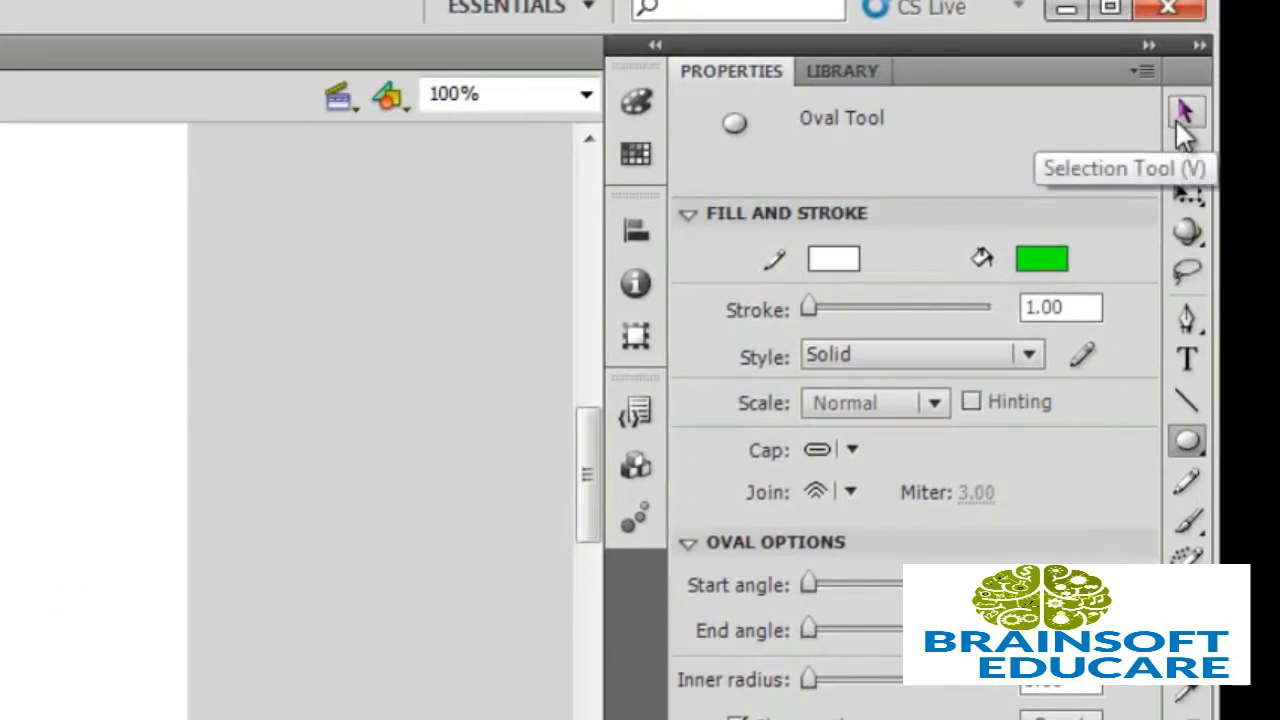
Select the whole green circle and convert it to a Movie Clip symbol named "oval clip"
click(1184, 117)
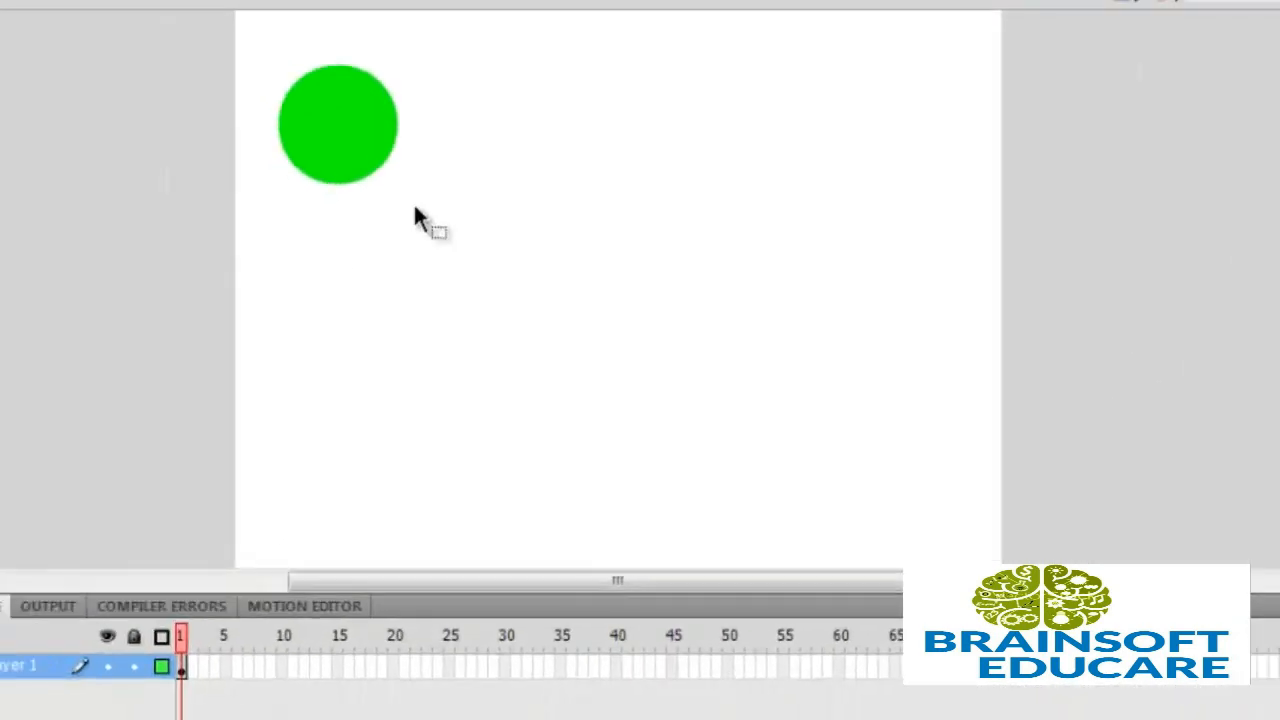
drag(413, 204, 260, 56)
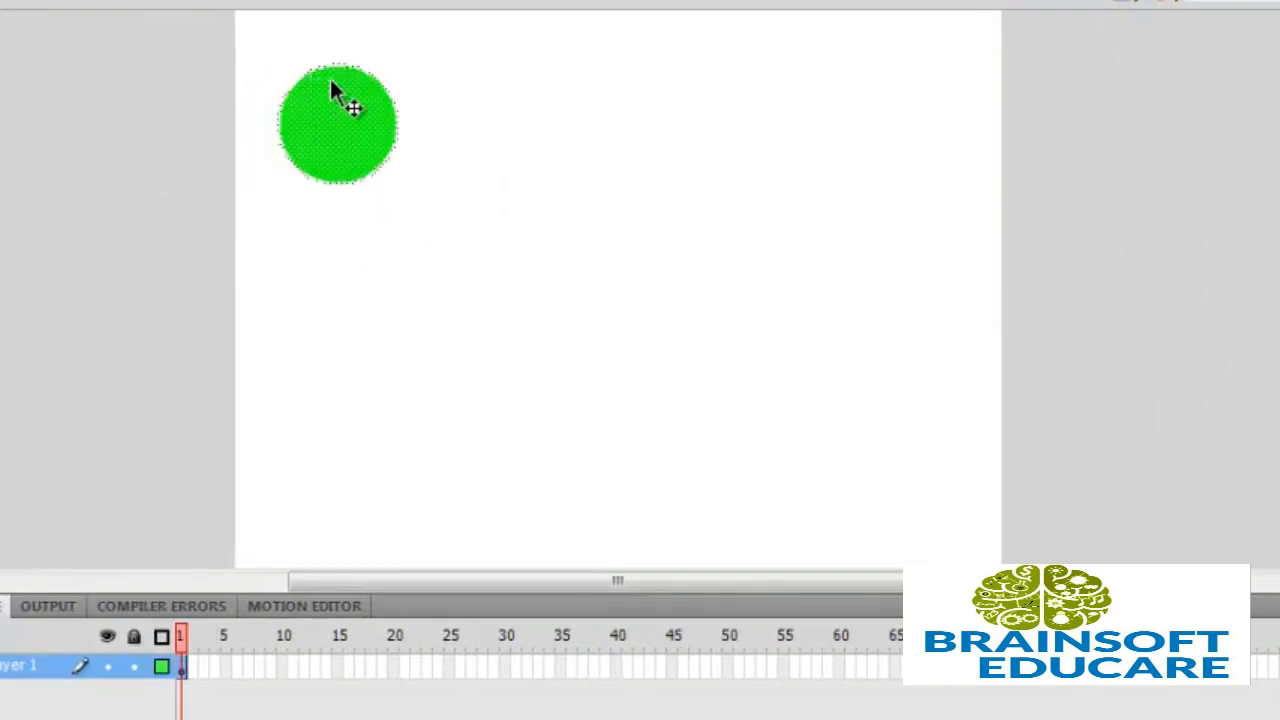
click(244, 0)
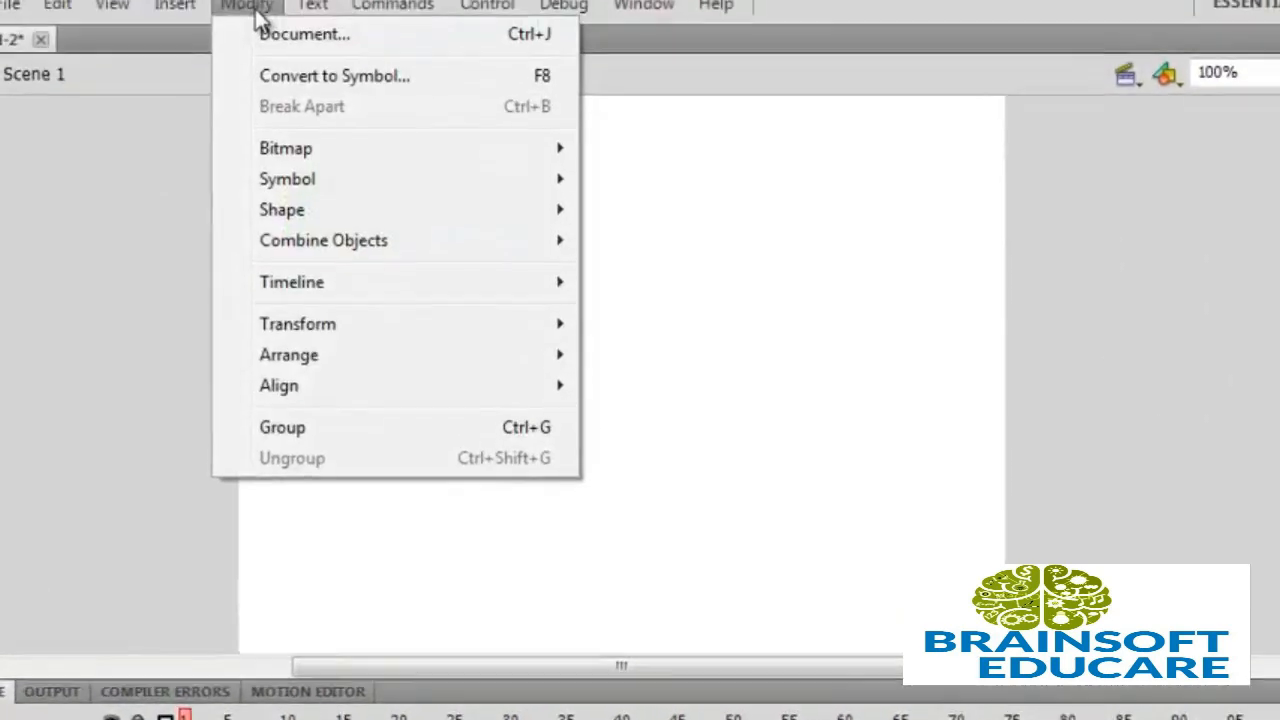
click(294, 16)
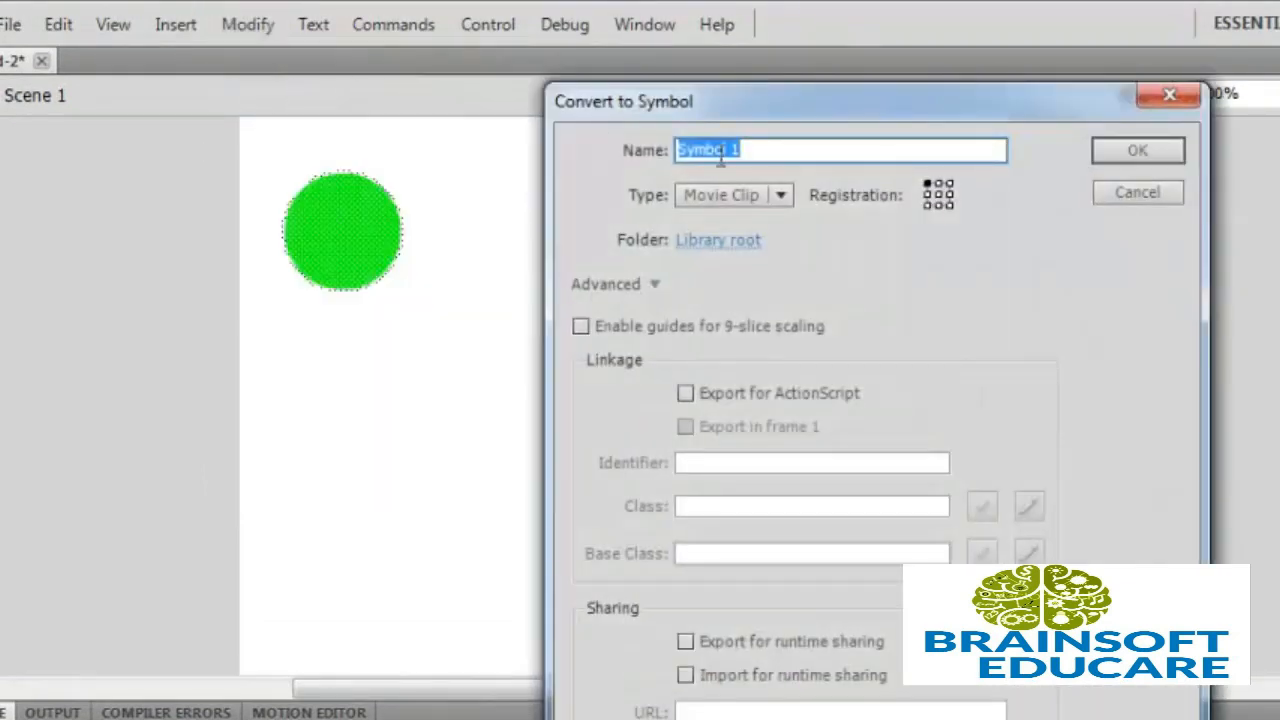
key(BackSpace)
text(butt)
key(BackSpace)
key(BackSpace)
key(BackSpace)
key(BackSpace)
text(oval clip)
click(776, 195)
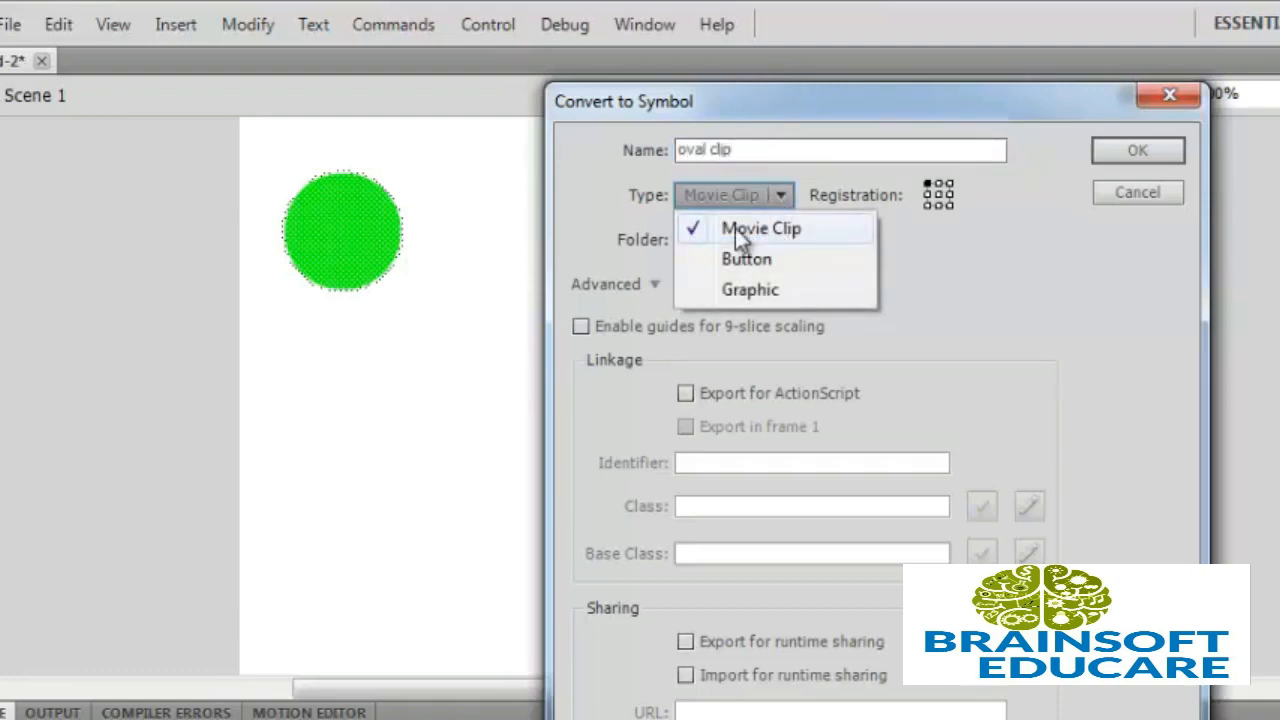
click(817, 232)
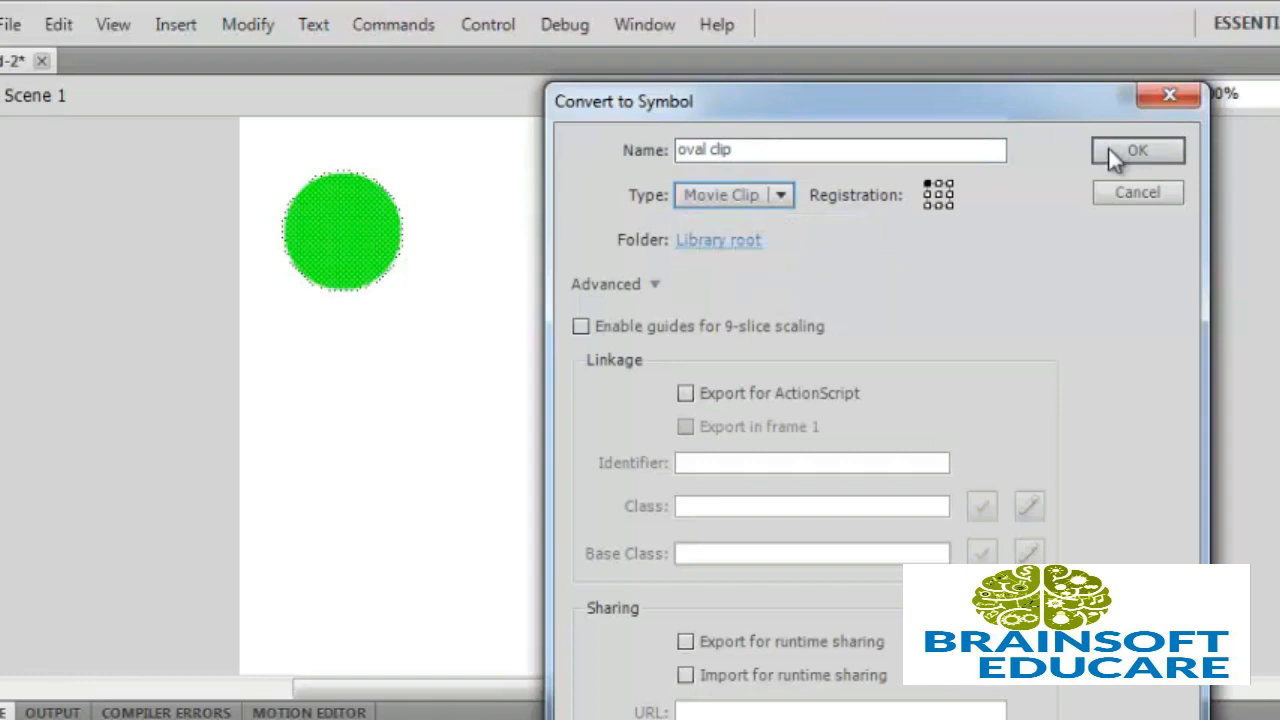
click(1110, 150)
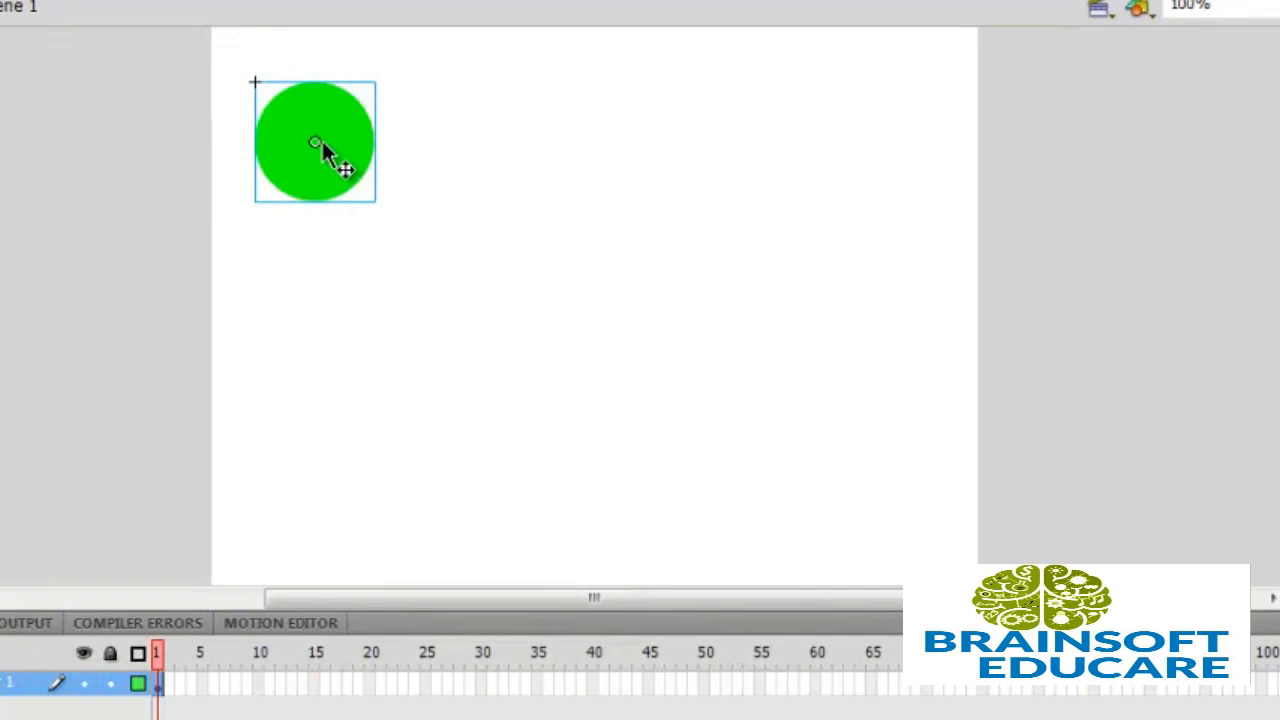
Inside the oval clip symbol, insert a keyframe at frame 30 and create a classic tween between frames 1 and 30
double_click(321, 143)
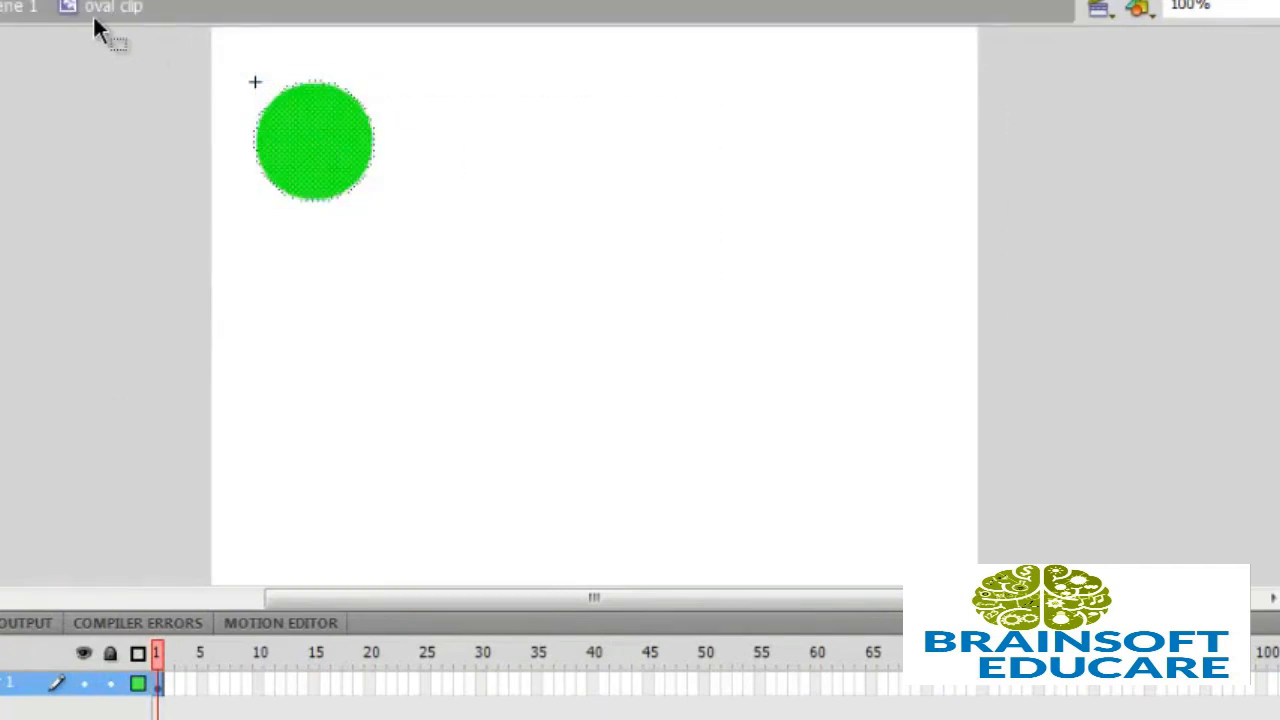
click(483, 686)
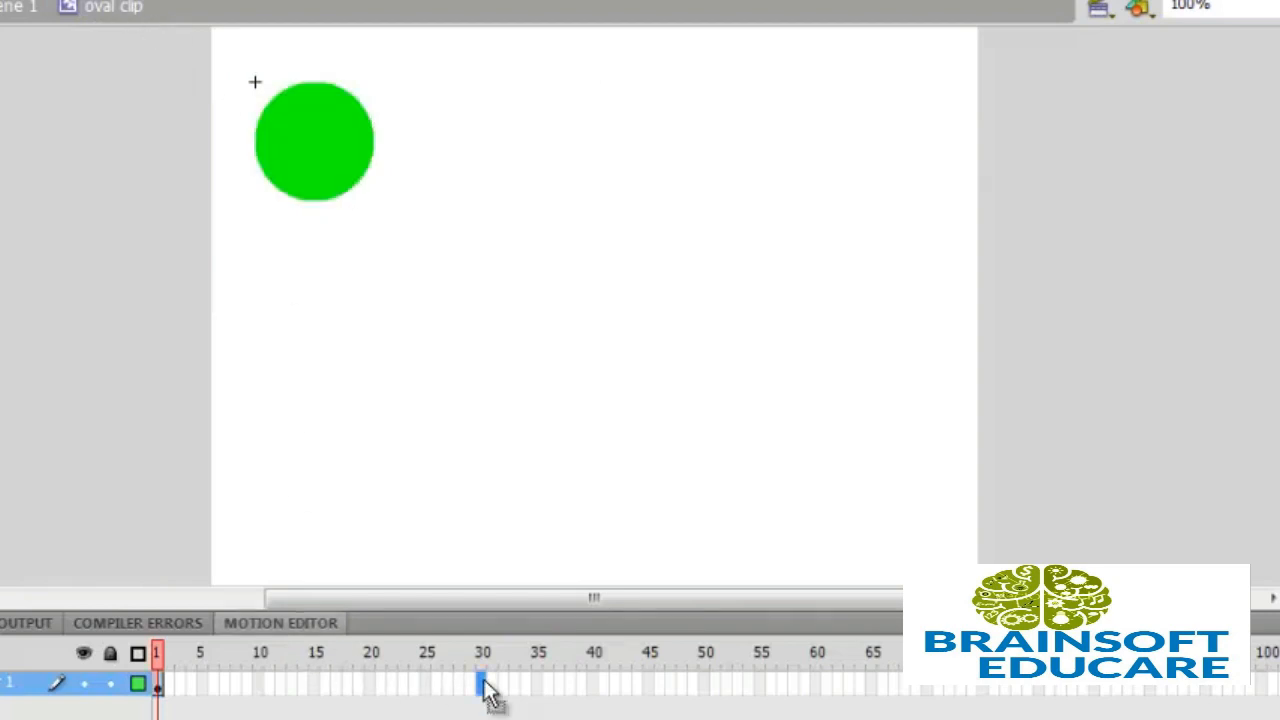
right_click(485, 690)
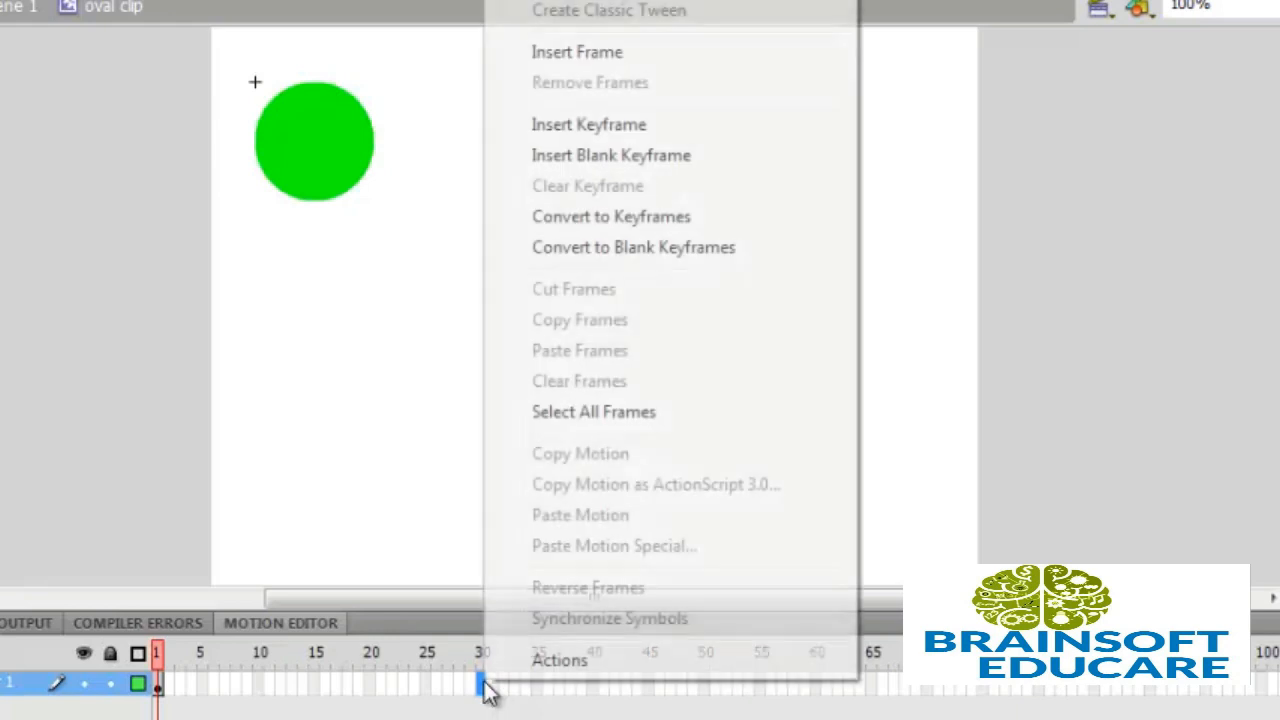
click(651, 127)
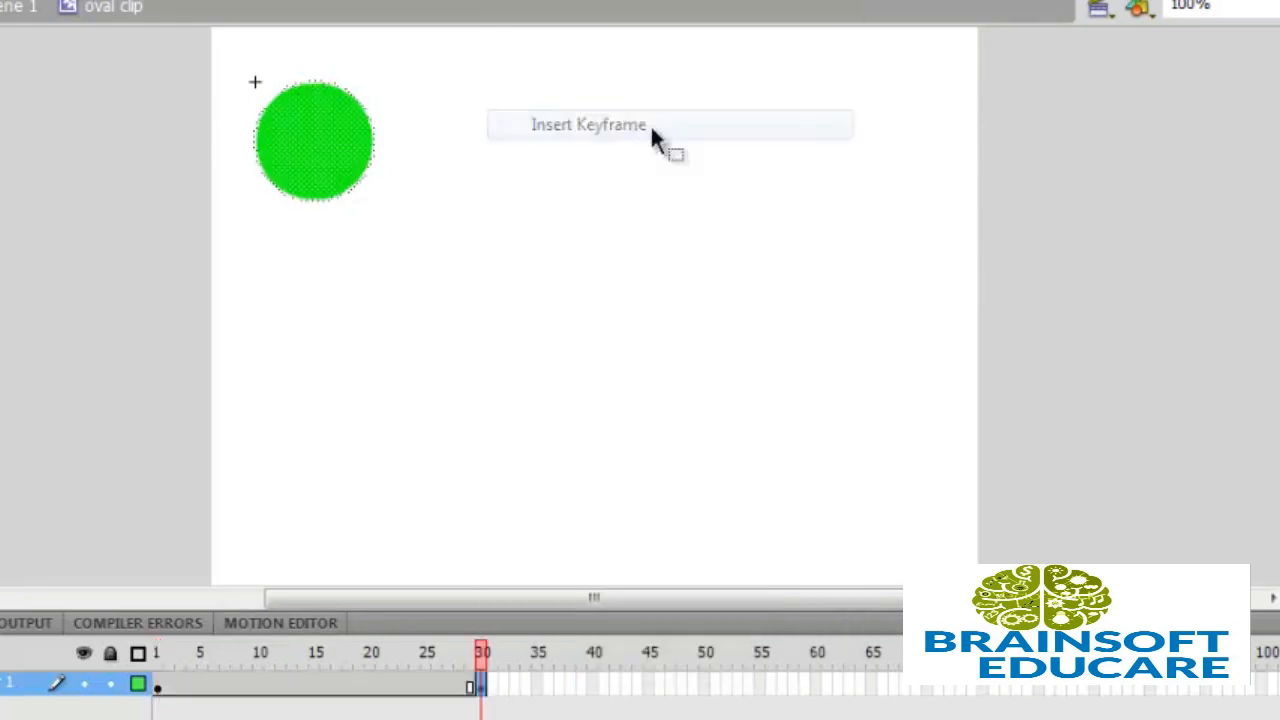
right_click(312, 697)
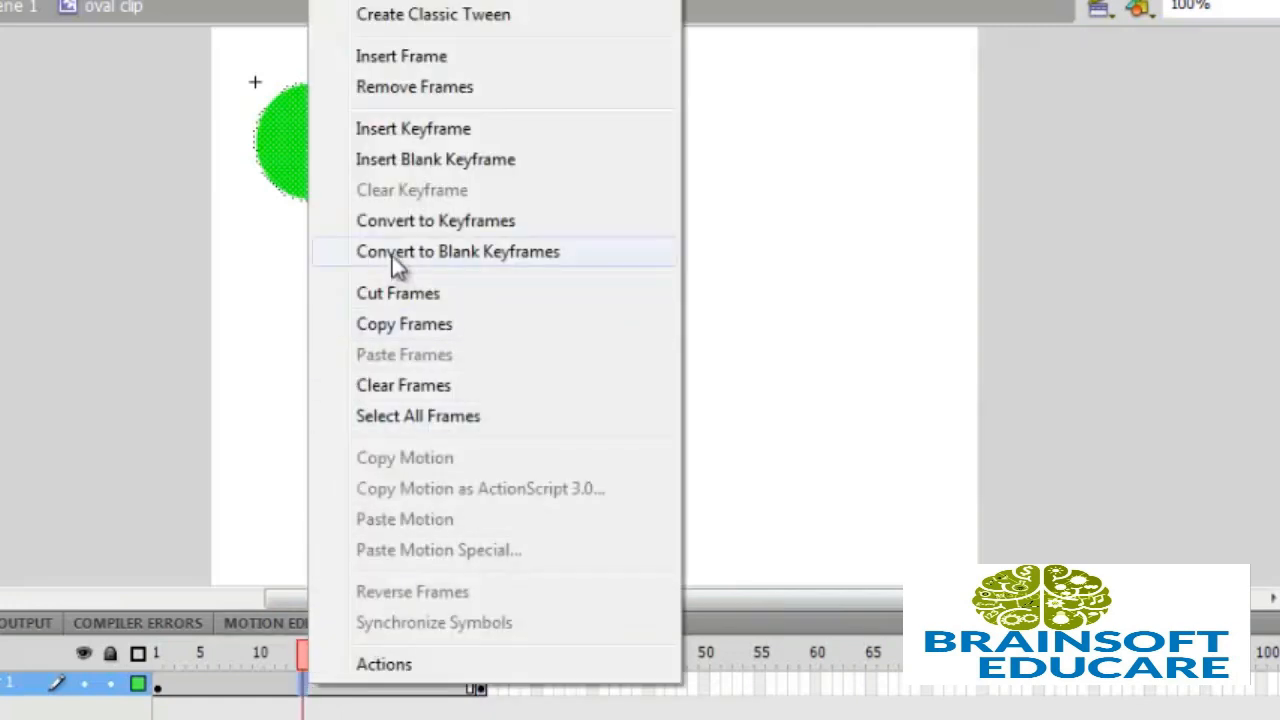
click(432, 16)
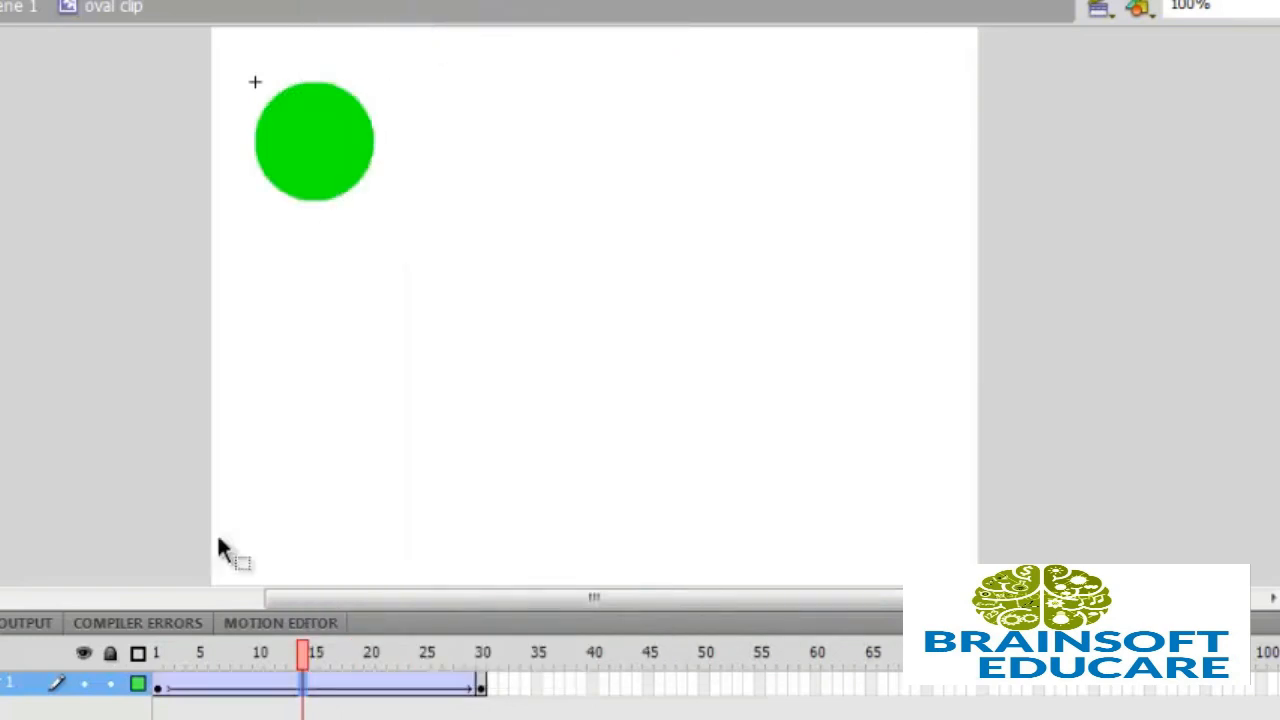
Place the circle at the stage's lower left on frame 7, lower right on frame 14 and upper right on frame 22, and return to Scene 1
click(223, 688)
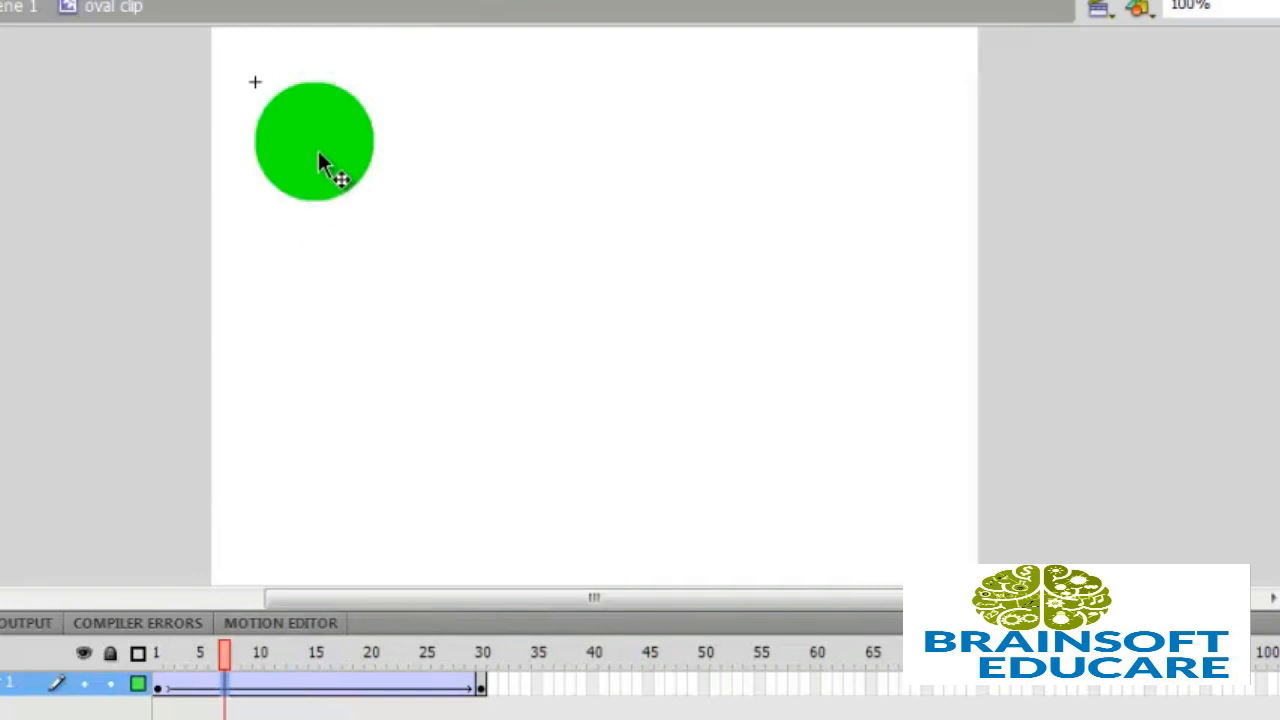
drag(318, 152, 296, 398)
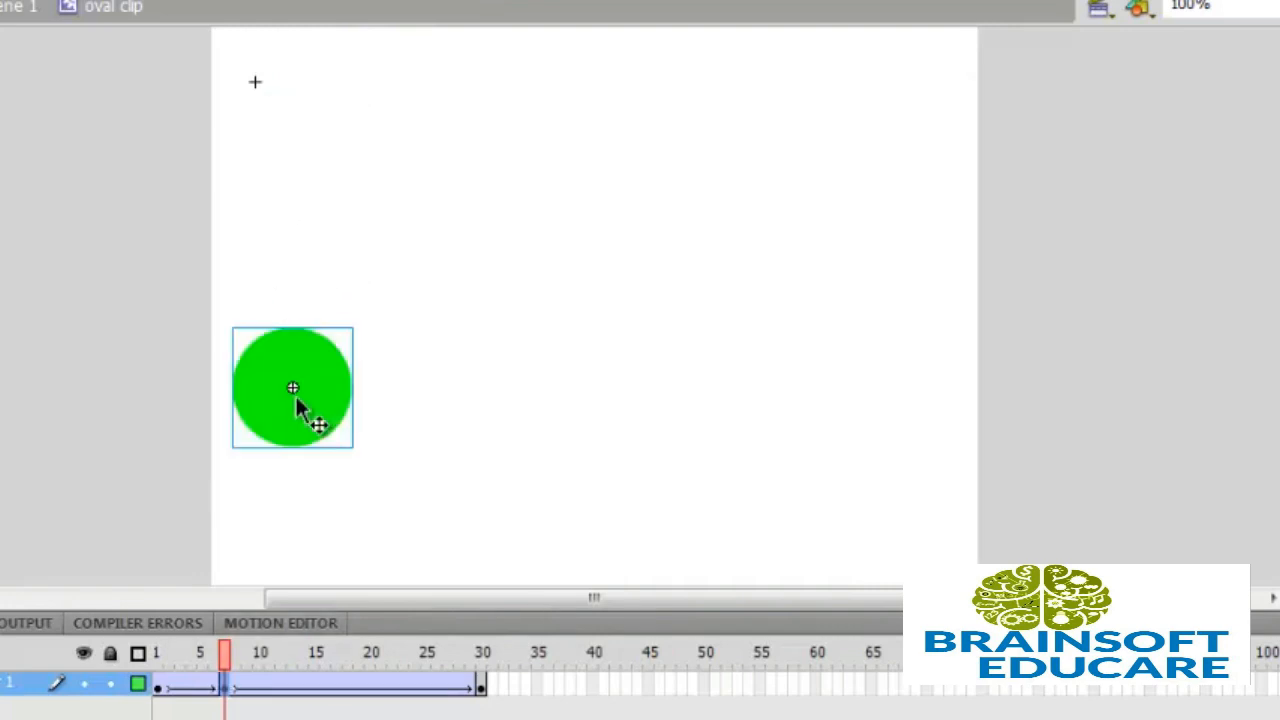
click(312, 688)
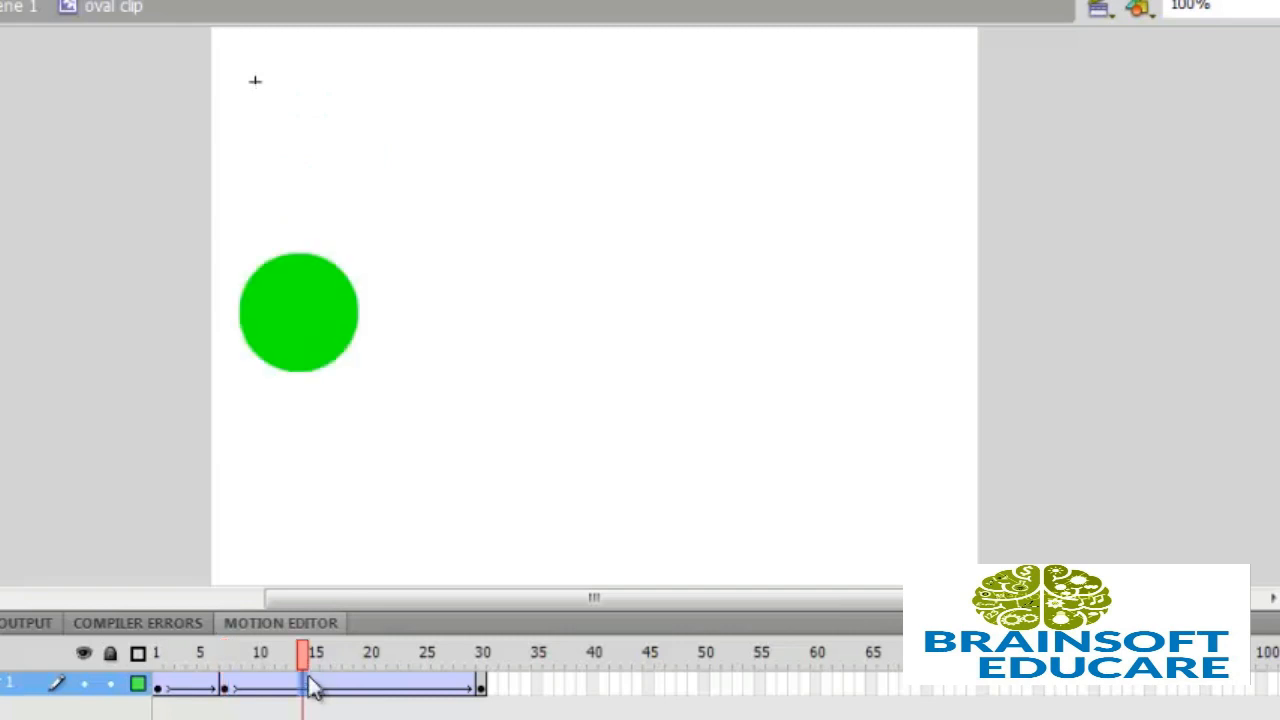
drag(300, 310, 816, 436)
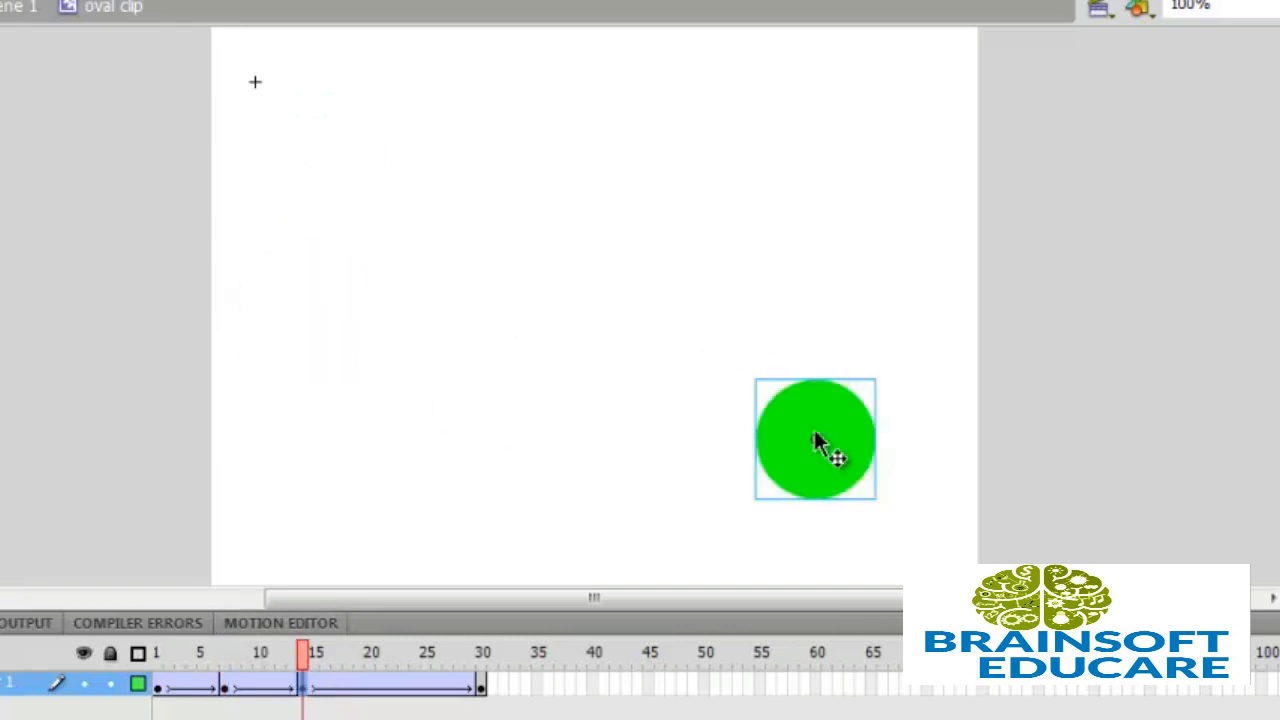
click(417, 697)
click(393, 695)
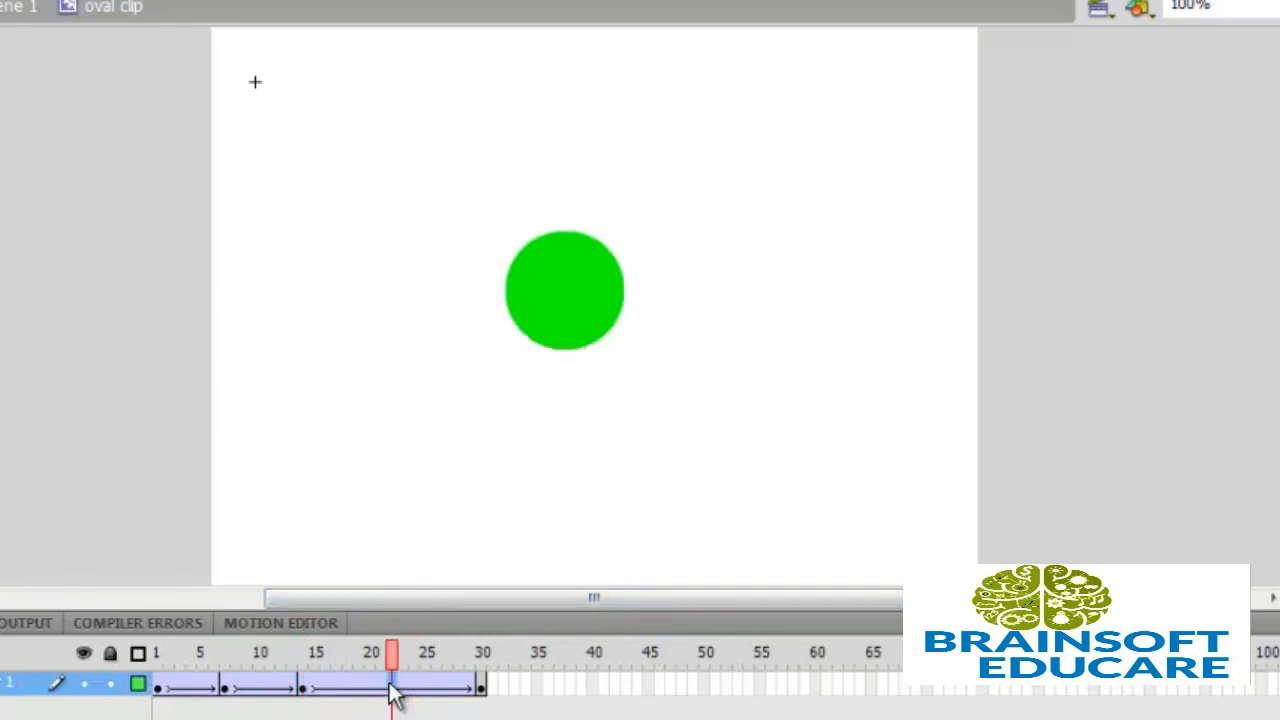
drag(566, 345, 826, 163)
click(486, 688)
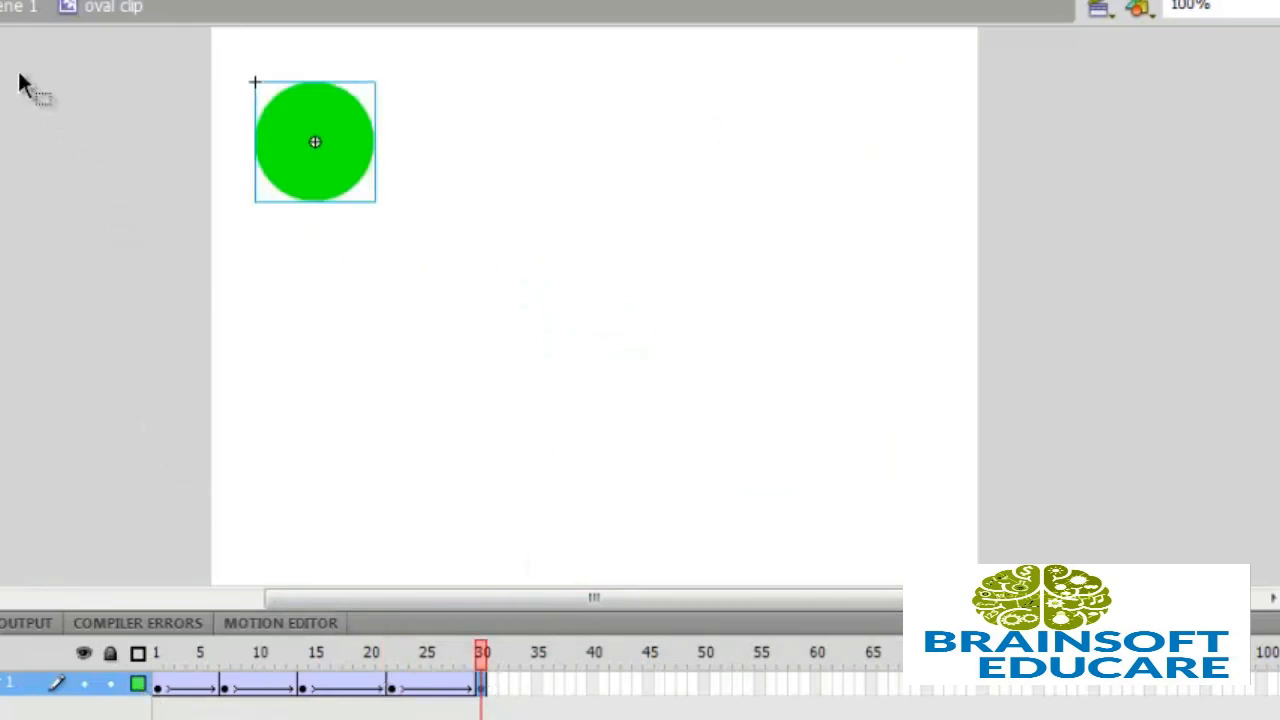
click(4, 12)
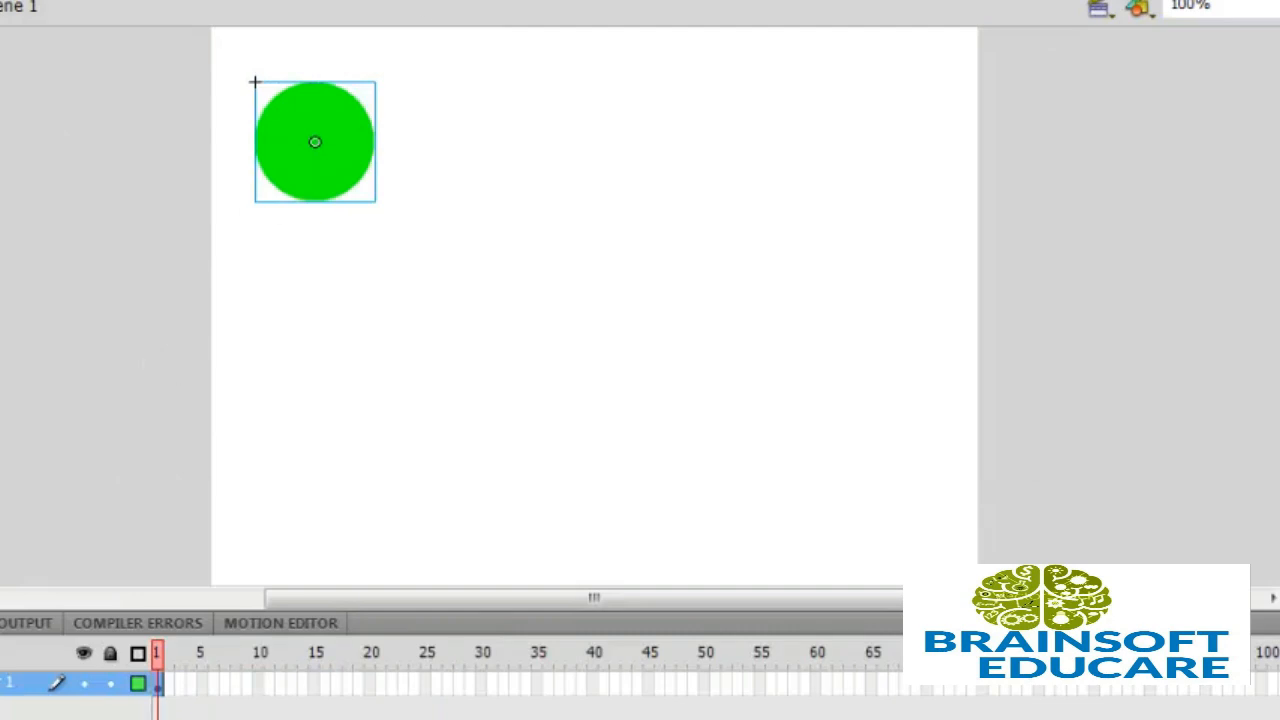
Test the movie twice in Flash Professional to watch the circle's animation, closing the preview each time
click(452, 1)
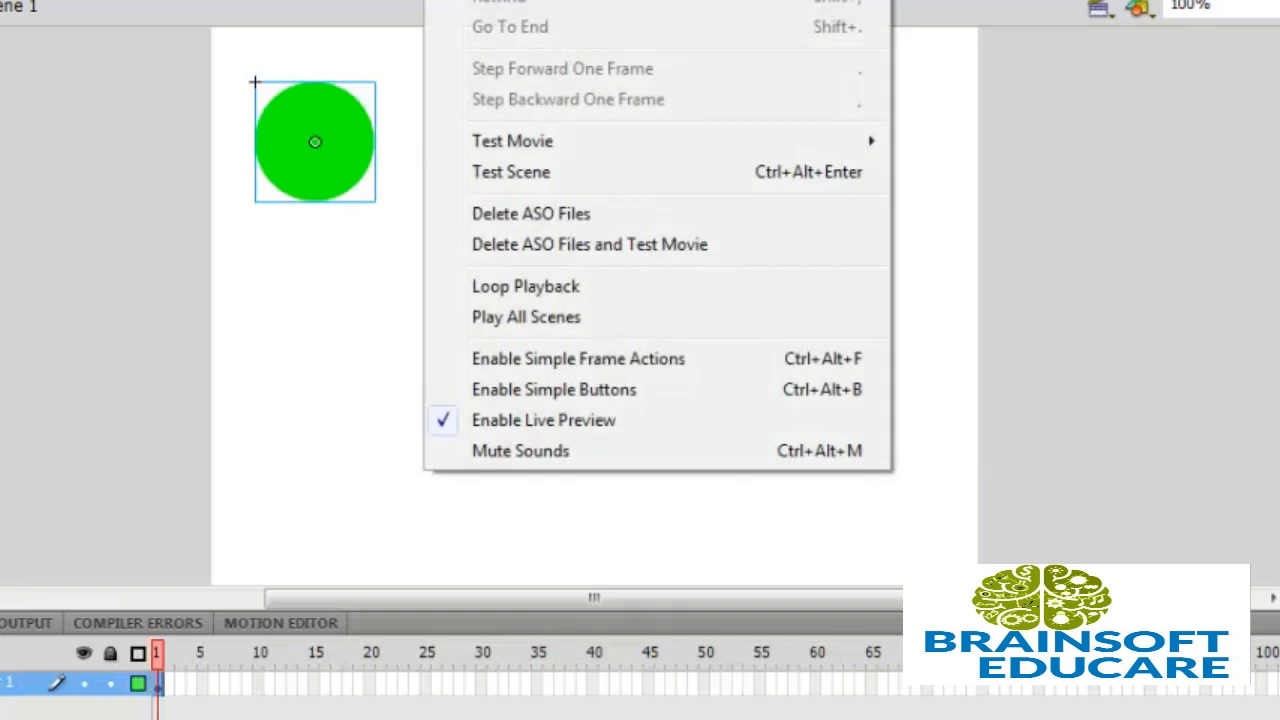
mouse_move(831, 141)
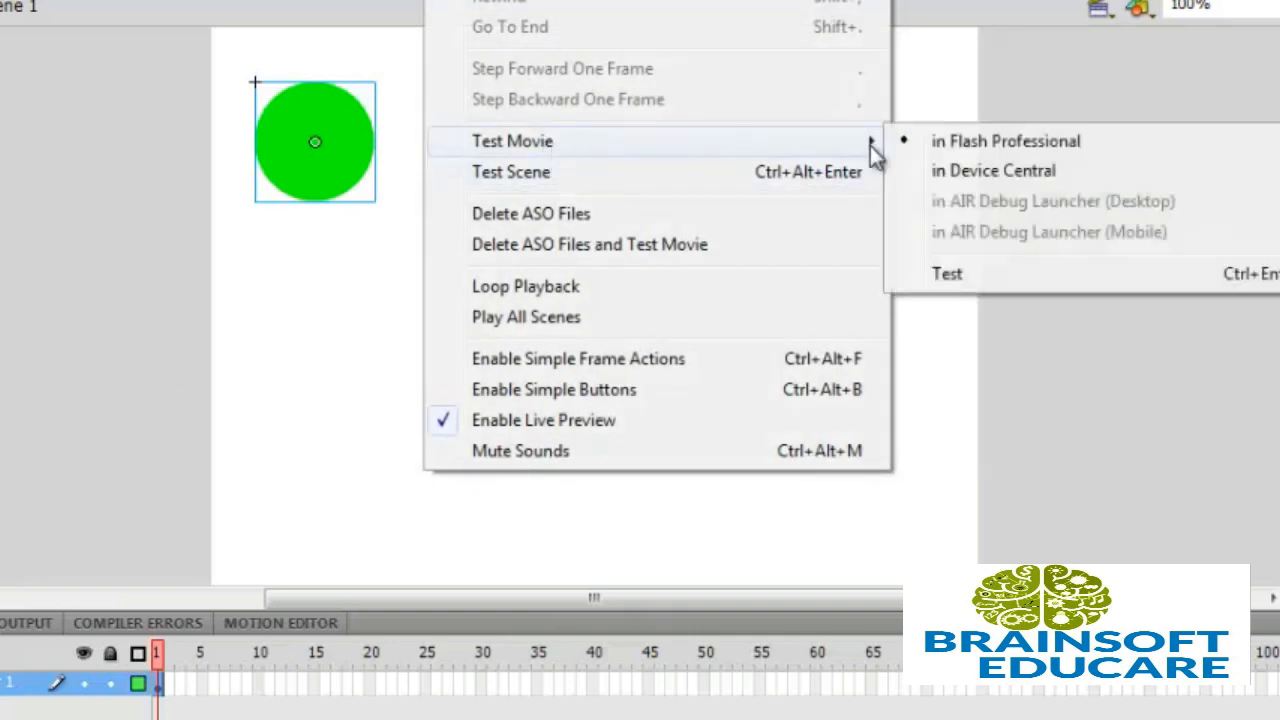
click(960, 137)
click(452, 1)
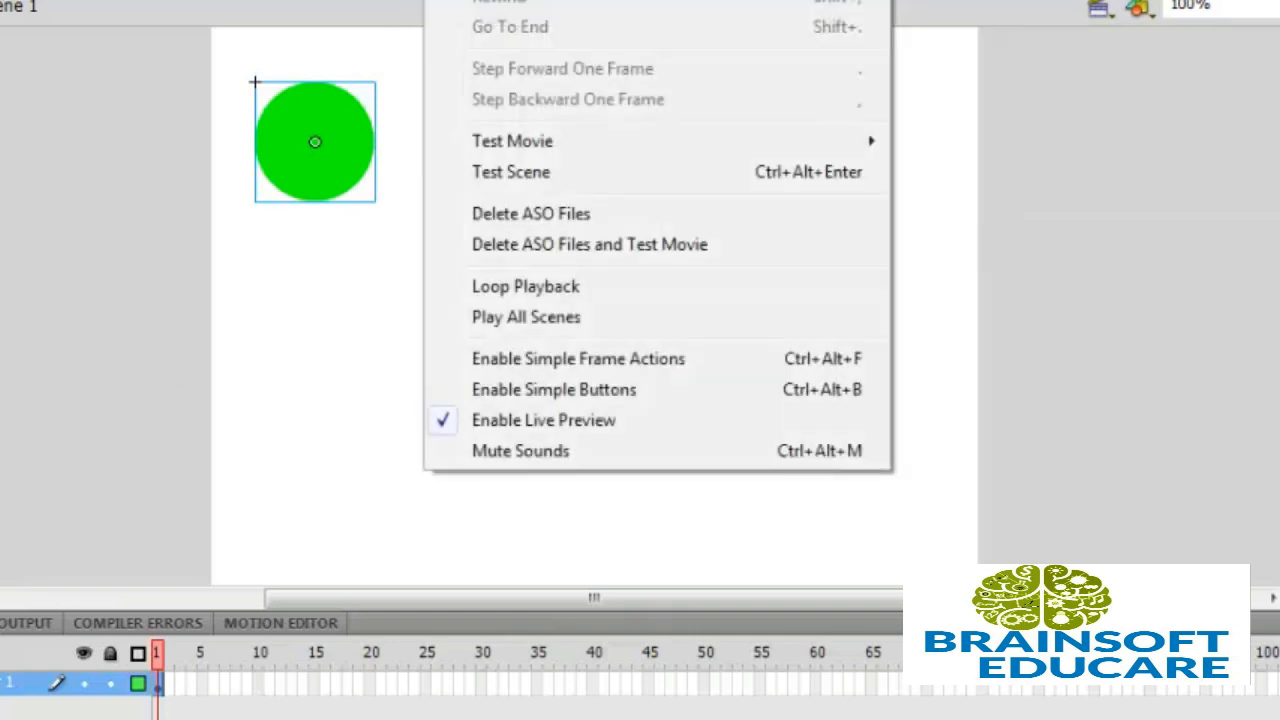
mouse_move(606, 145)
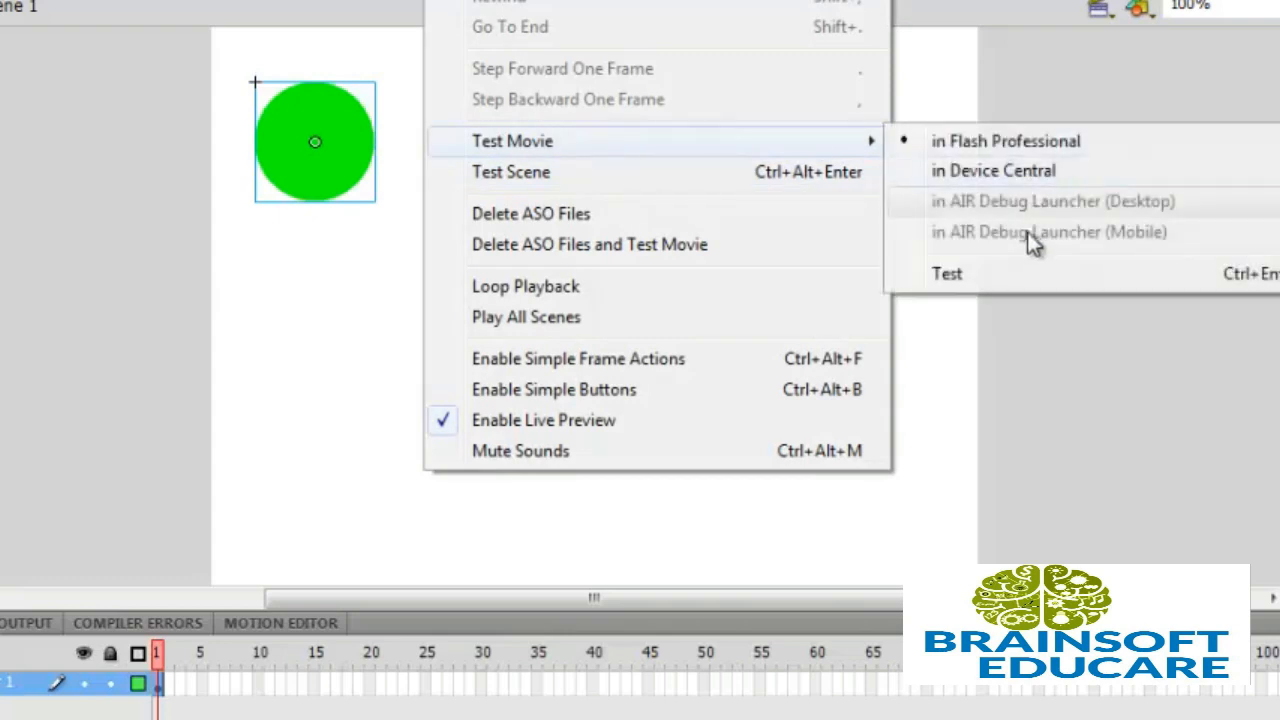
click(1005, 288)
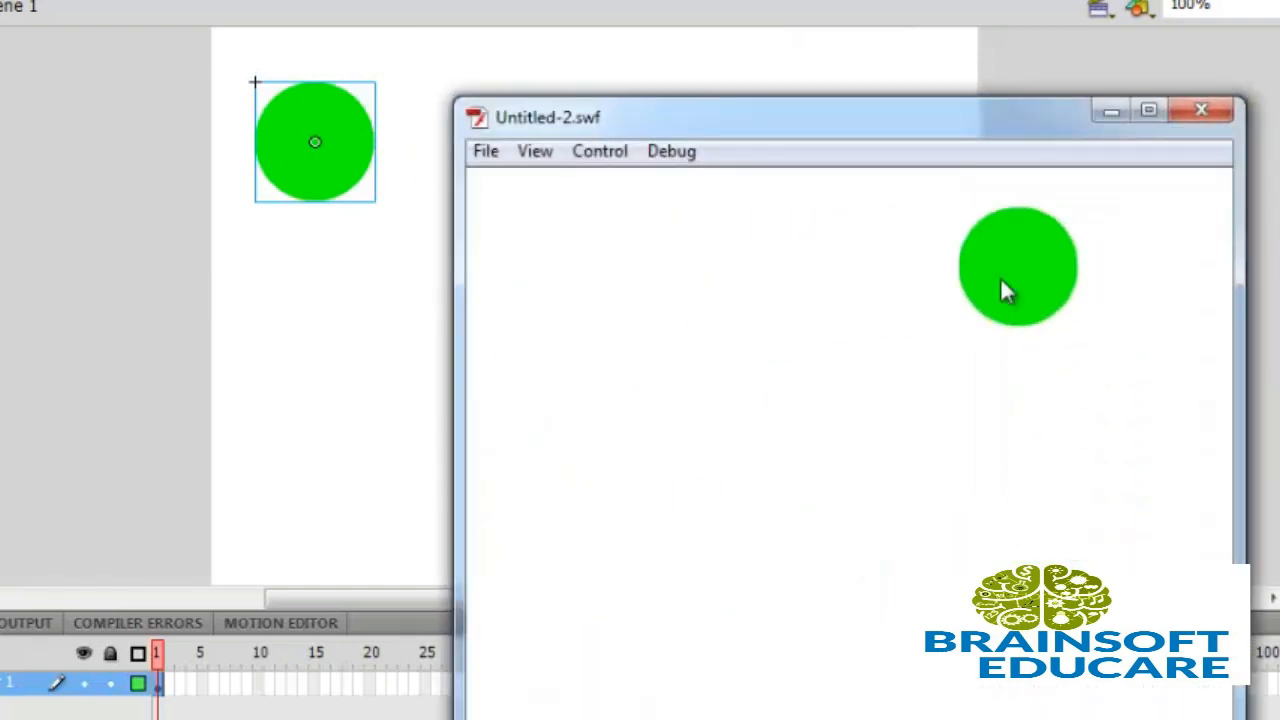
click(1203, 111)
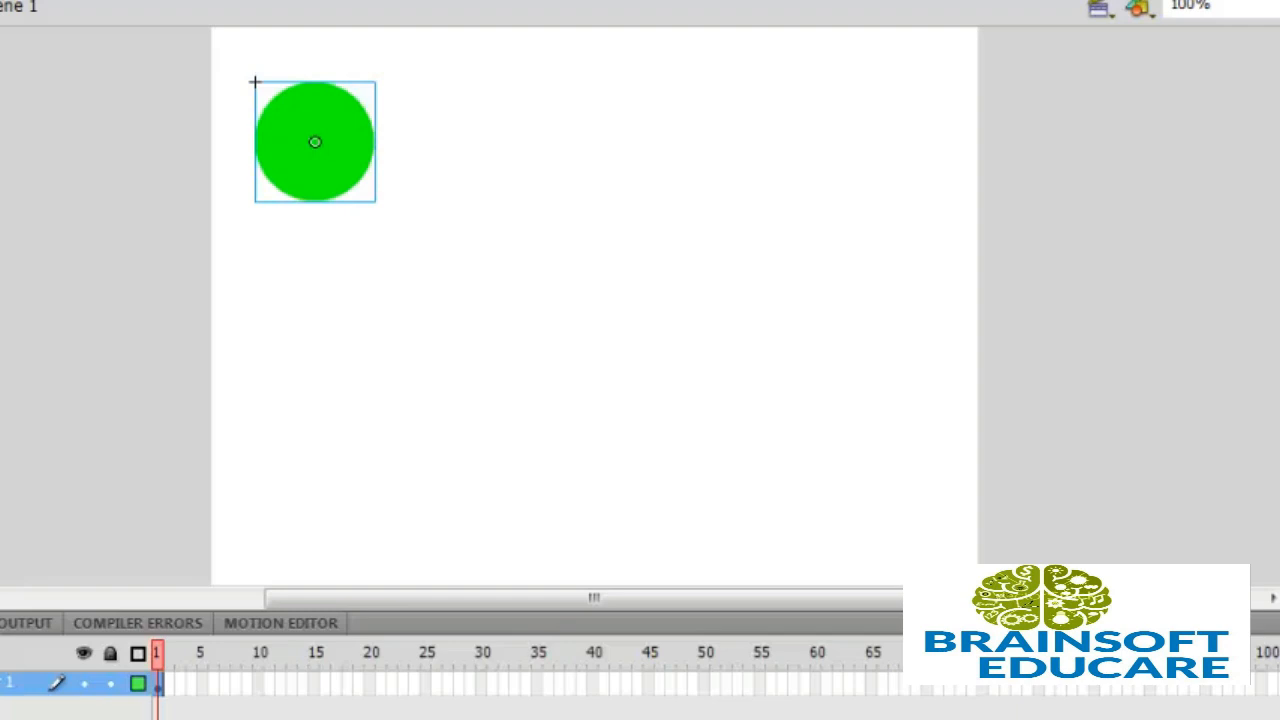
key(ctrl+Return)
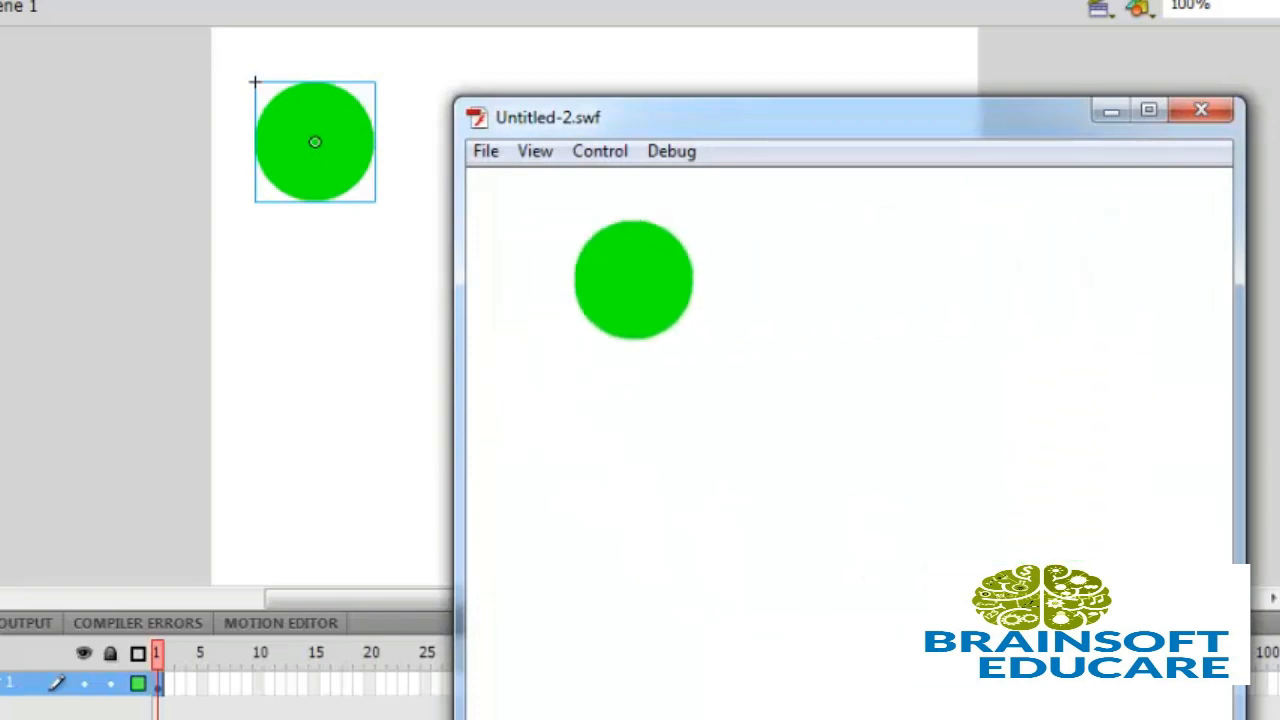
click(1203, 112)
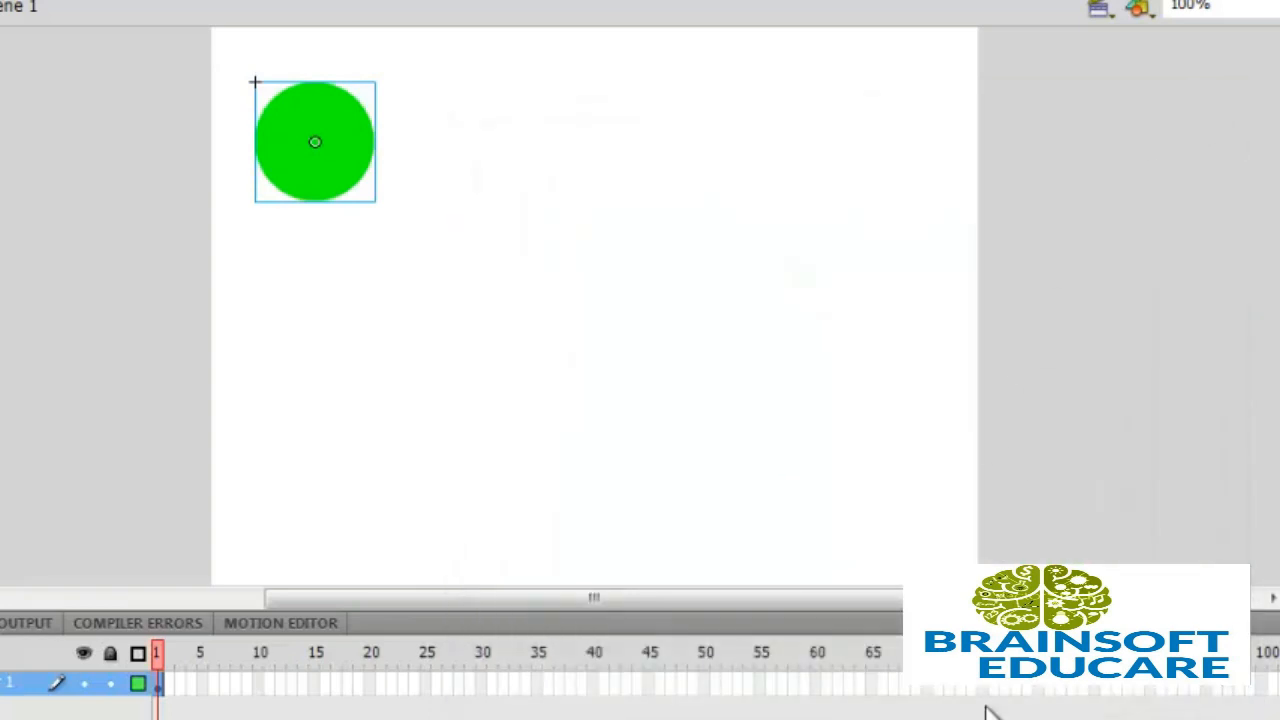